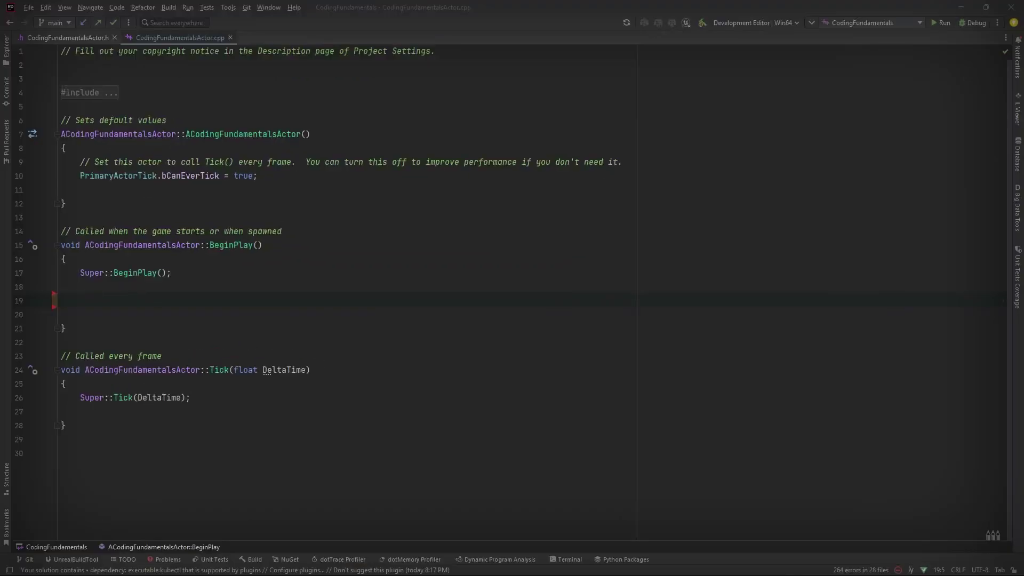
type("UE_LOG(LogTemp, ")
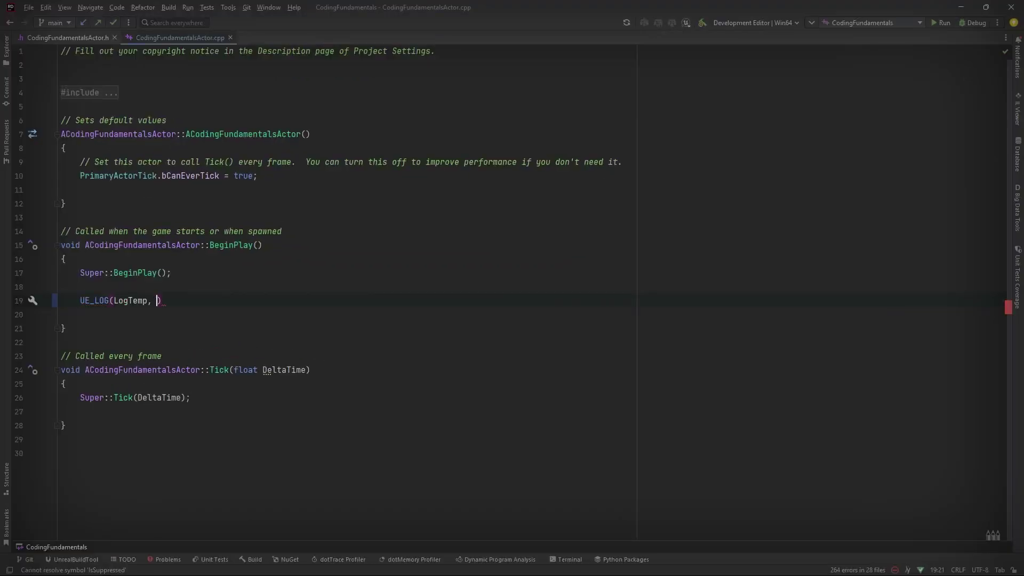
type("Warning, TEXT(\"This is my first Log")
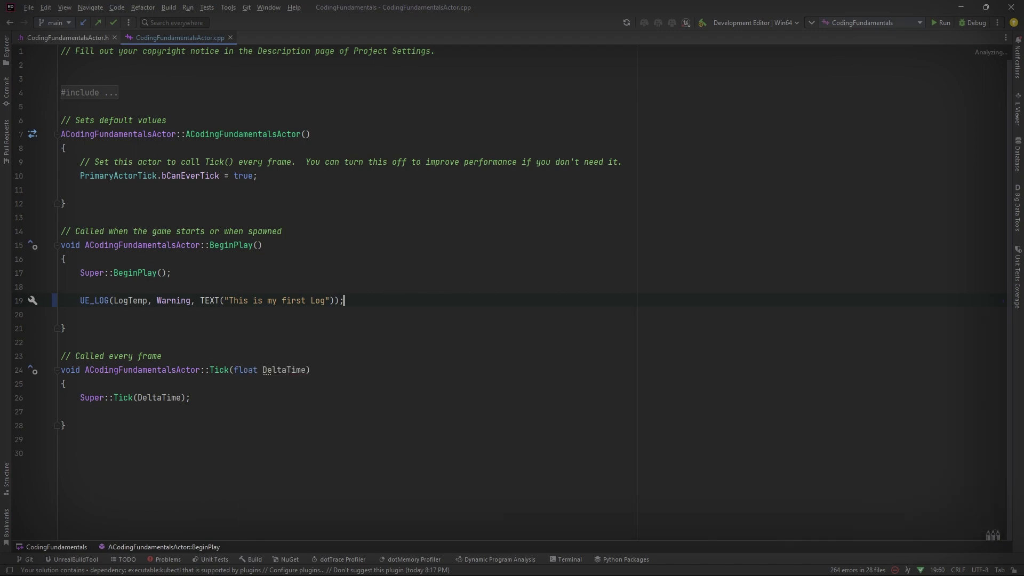
Delete the Warning-level UE_LOG 'This is my first Log' line from BeginPlay
key("ctrl+BackSpace")
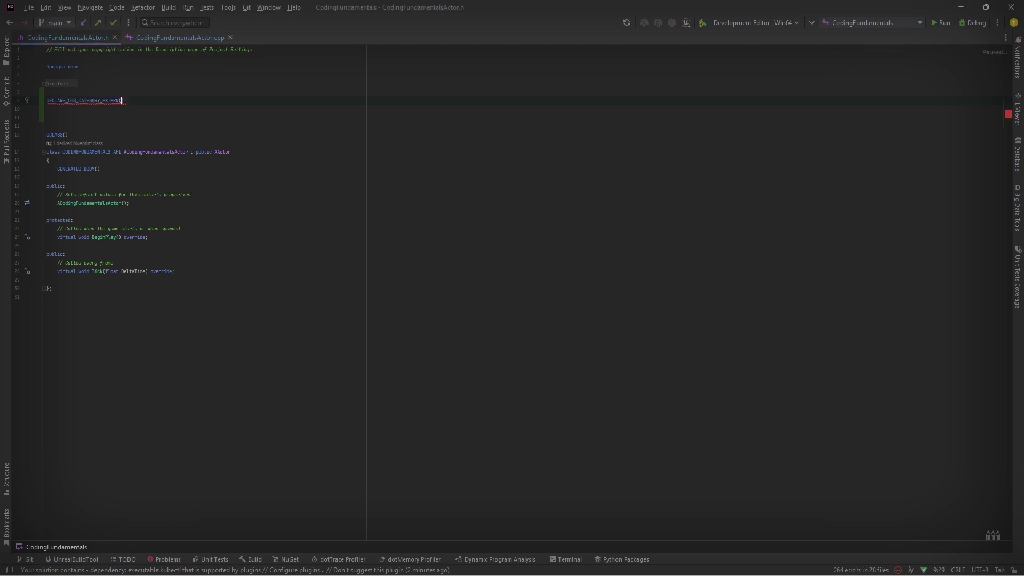
type("LogCustomCategory,")
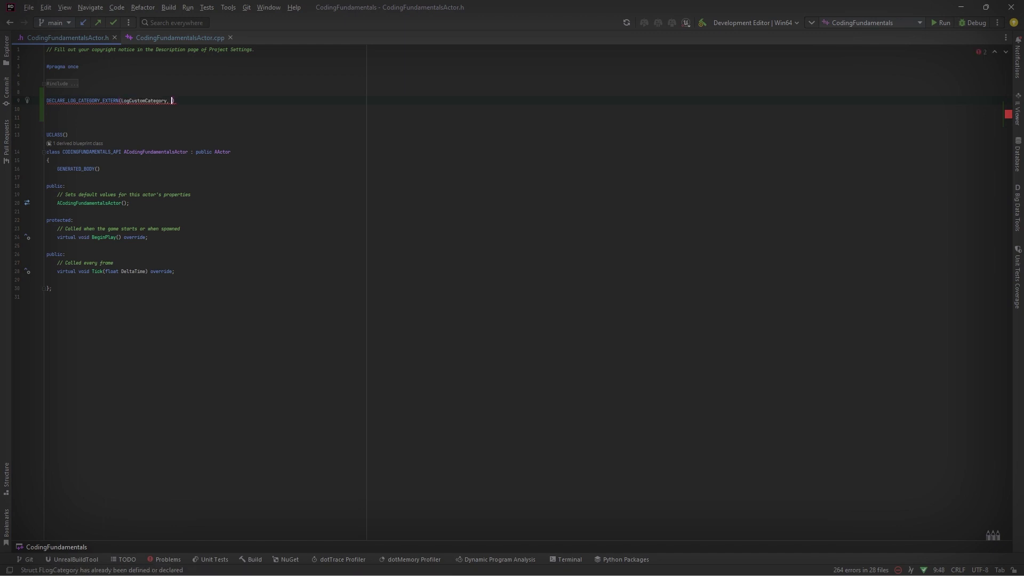
type("Warning, ")
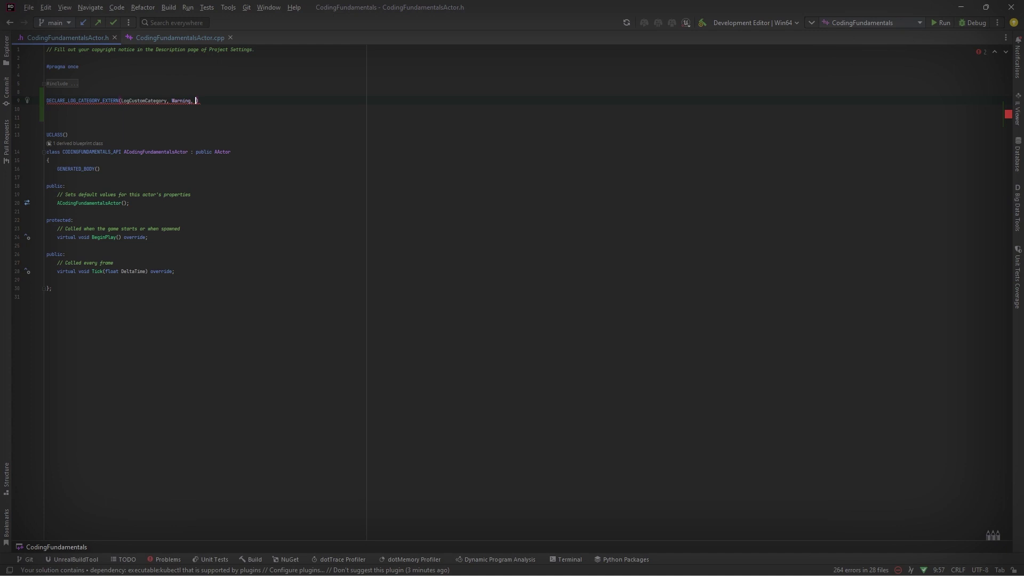
type("All);")
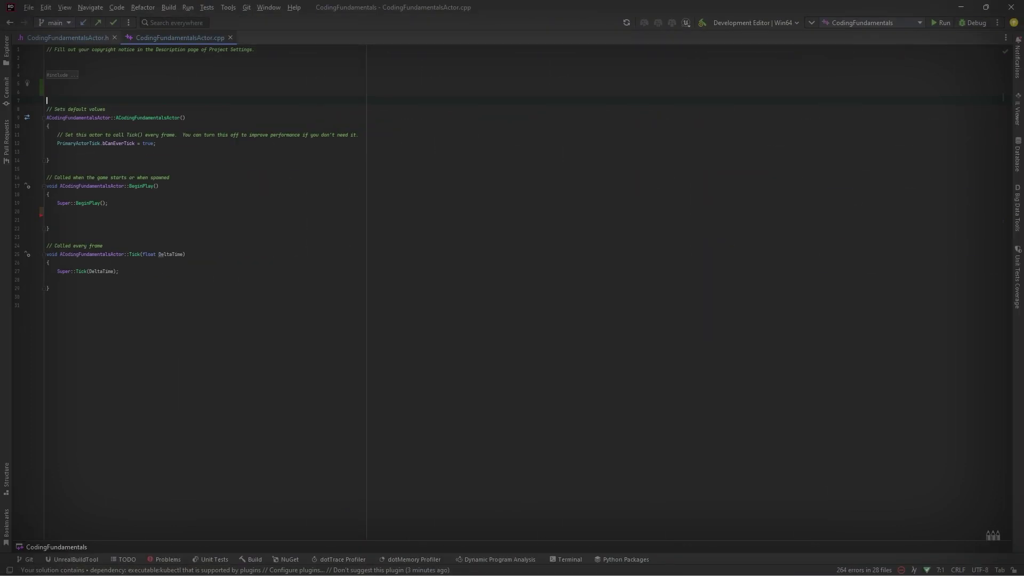
type("DEFINE_LOG_CATEGORY(")
type("LogCustomCategory);")
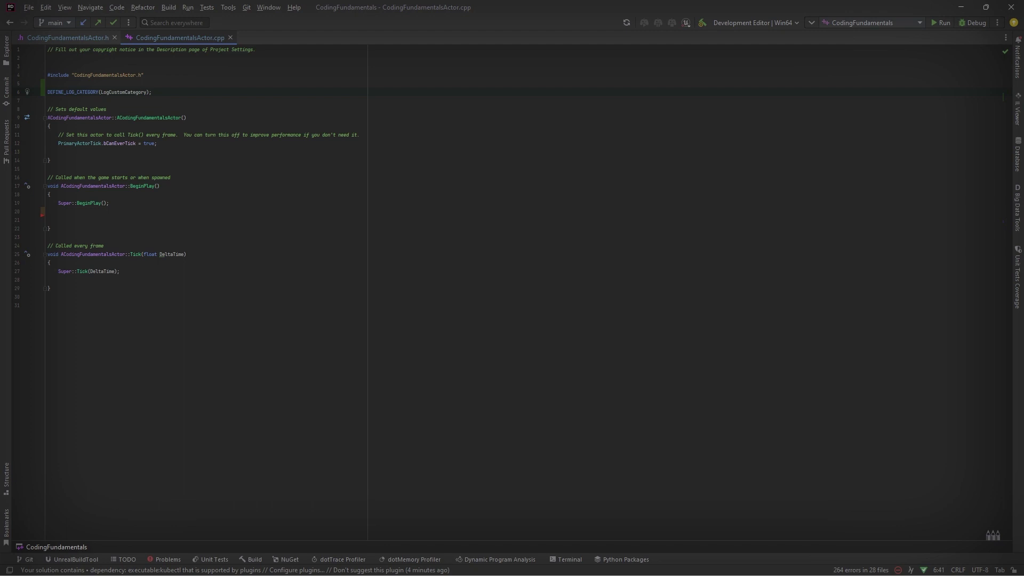
type("UE_LOG(LogCustomCategory, ")
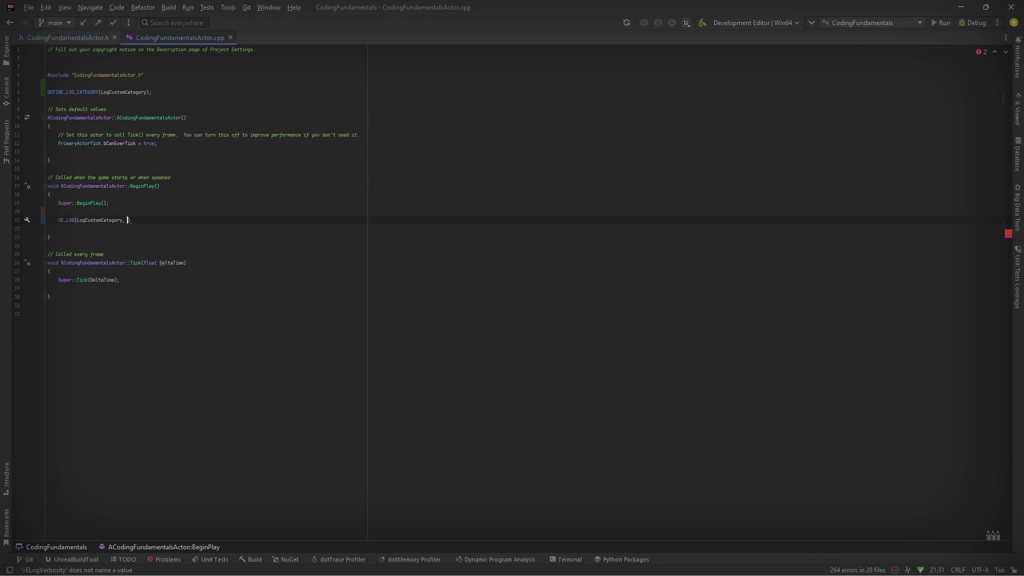
type("Warning, TEXT(\"This is my custom category")
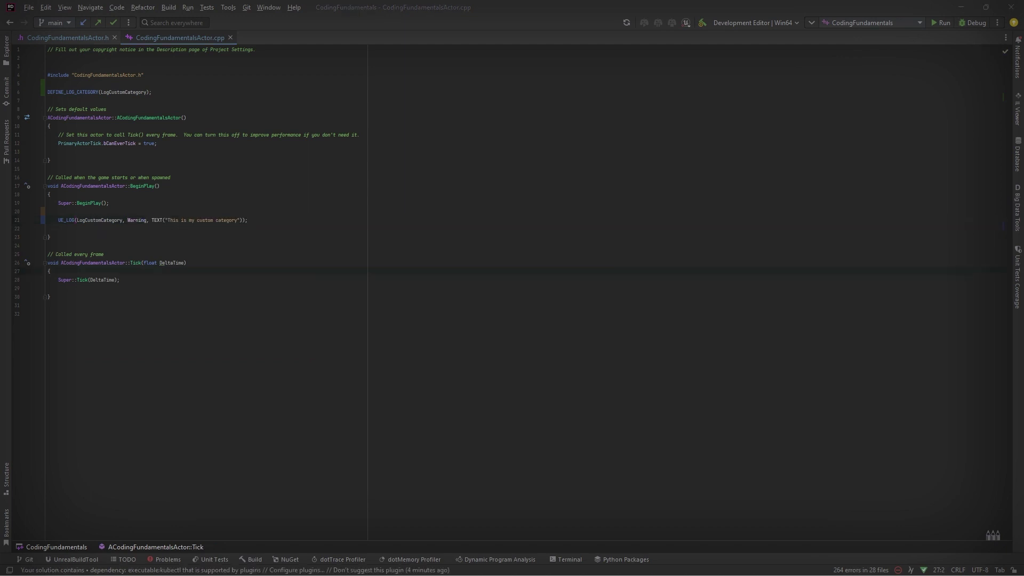